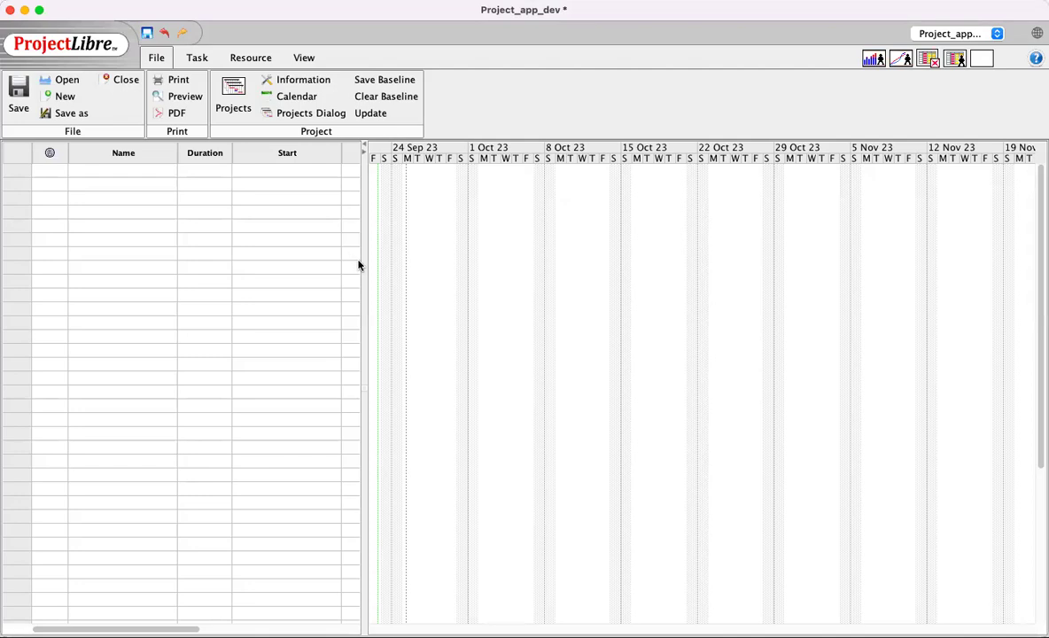
pyautogui.moveTo(361, 261); pyautogui.dragTo(478, 256)
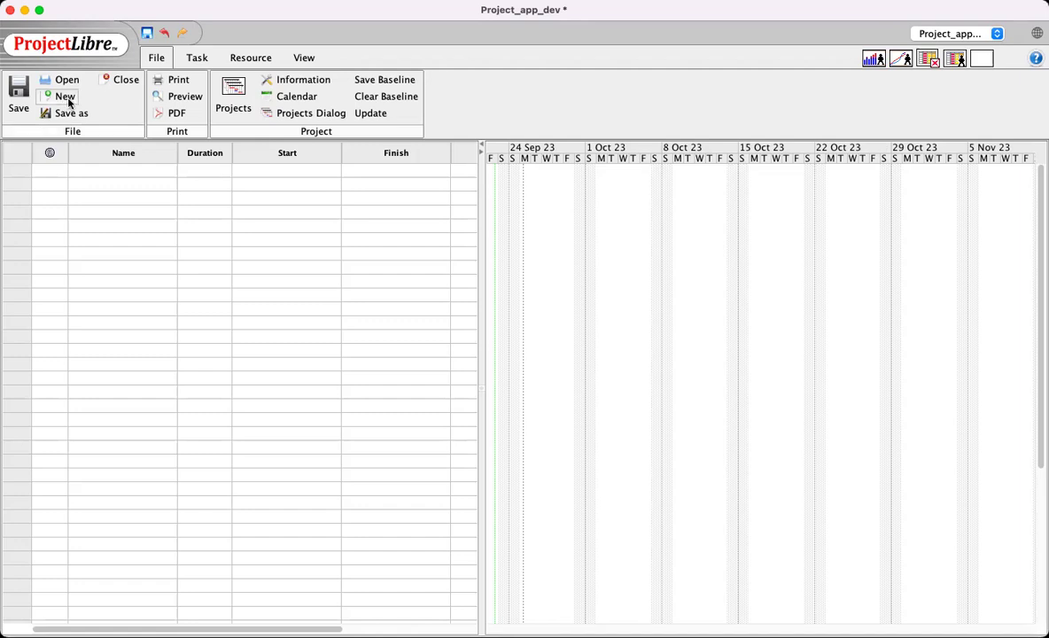
pyautogui.click(198, 58)
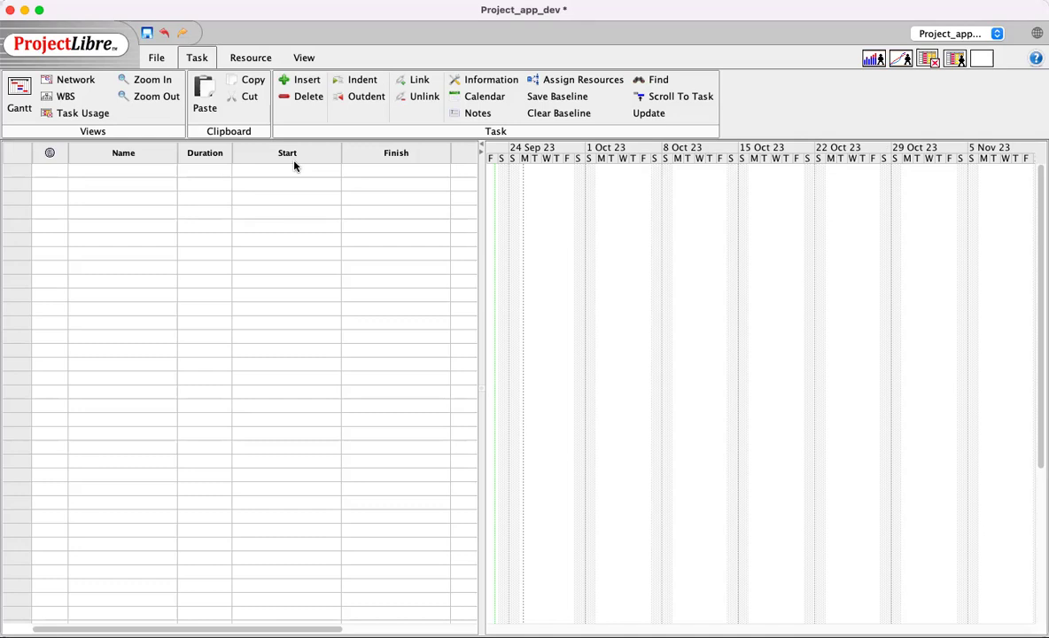
pyautogui.click(138, 172)
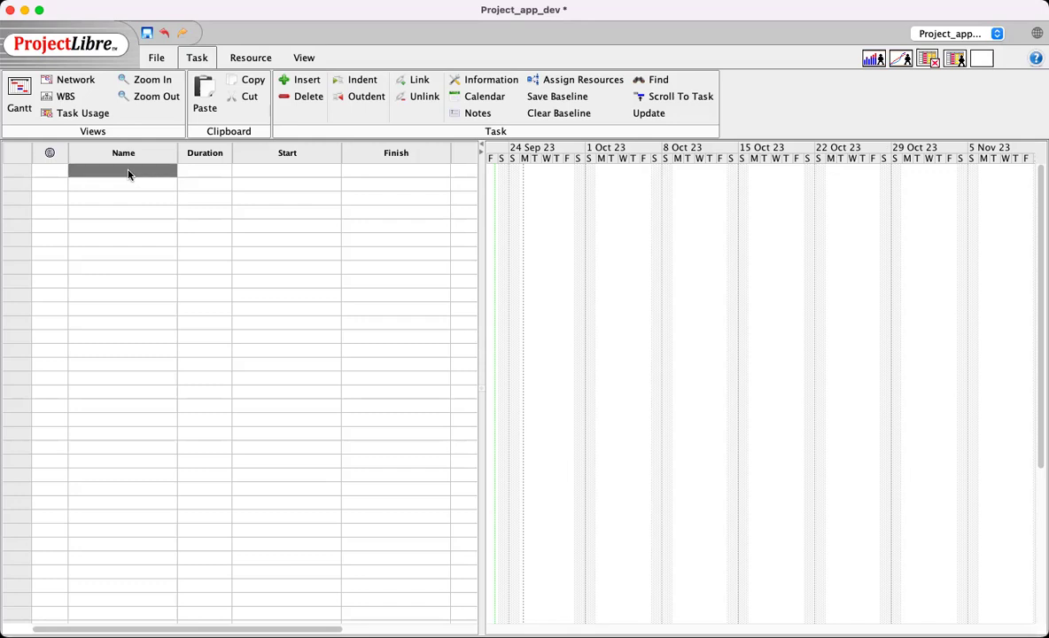
pyautogui.click(137, 193)
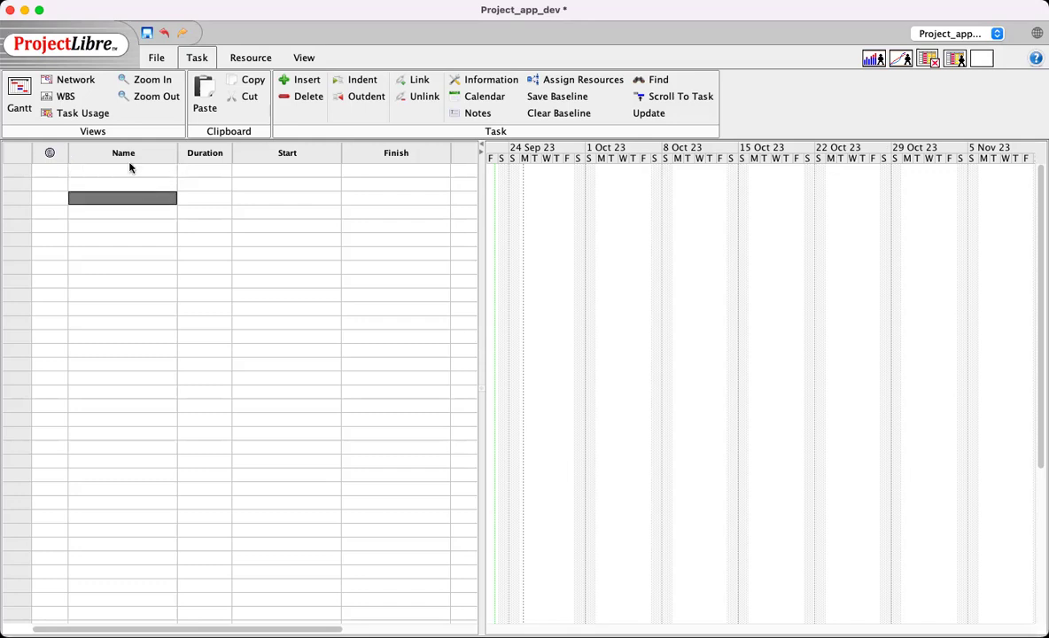
pyautogui.click(128, 169)
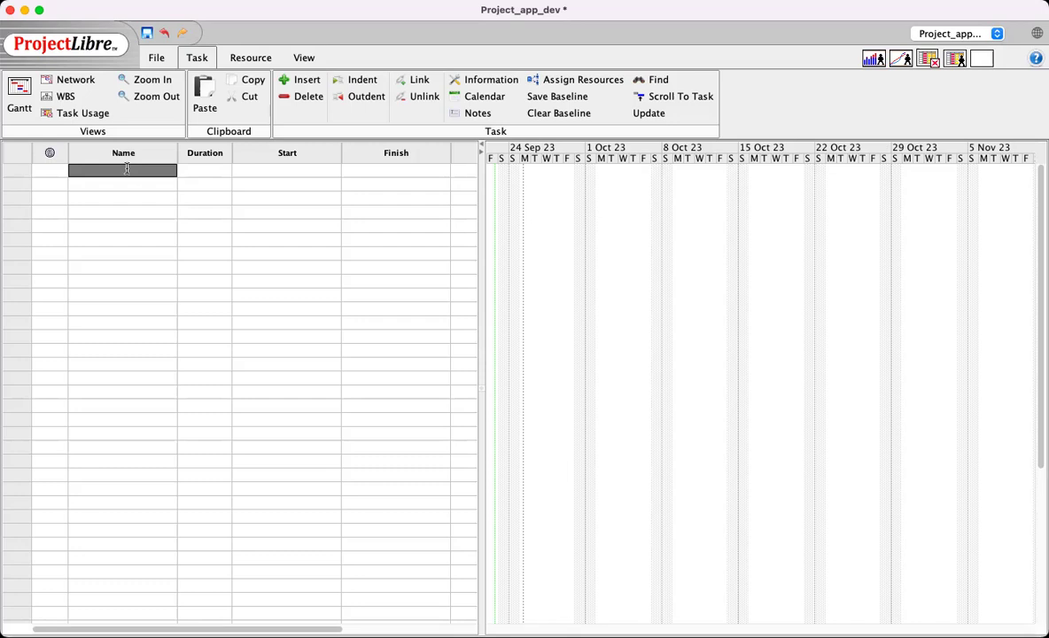
pyautogui.press('Tab')
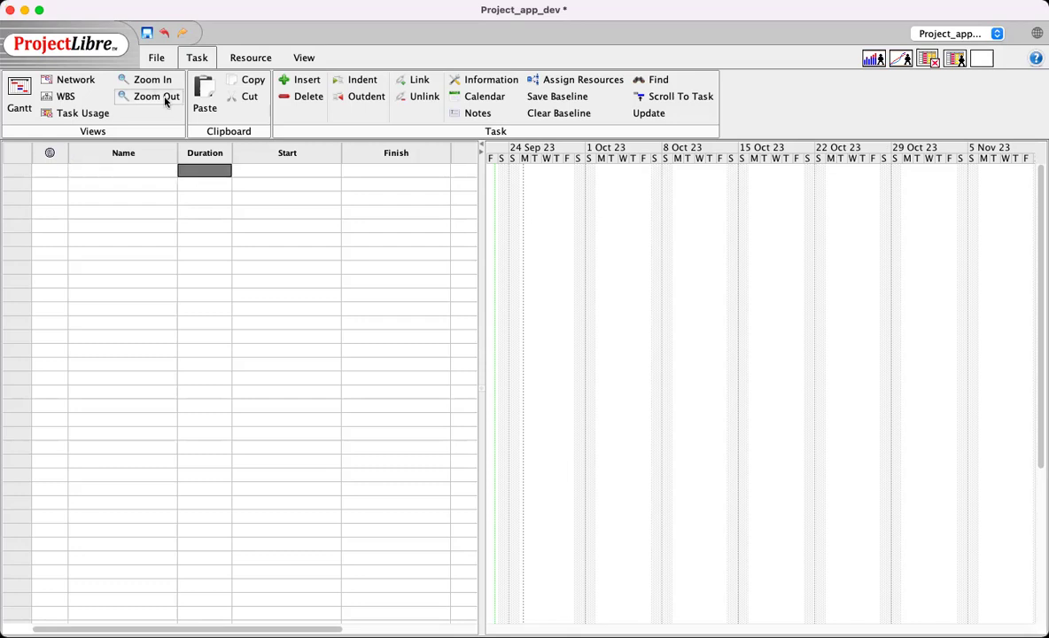
# Create a new blank project and add a first task named "Project Appp dev"
pyautogui.click(155, 62)
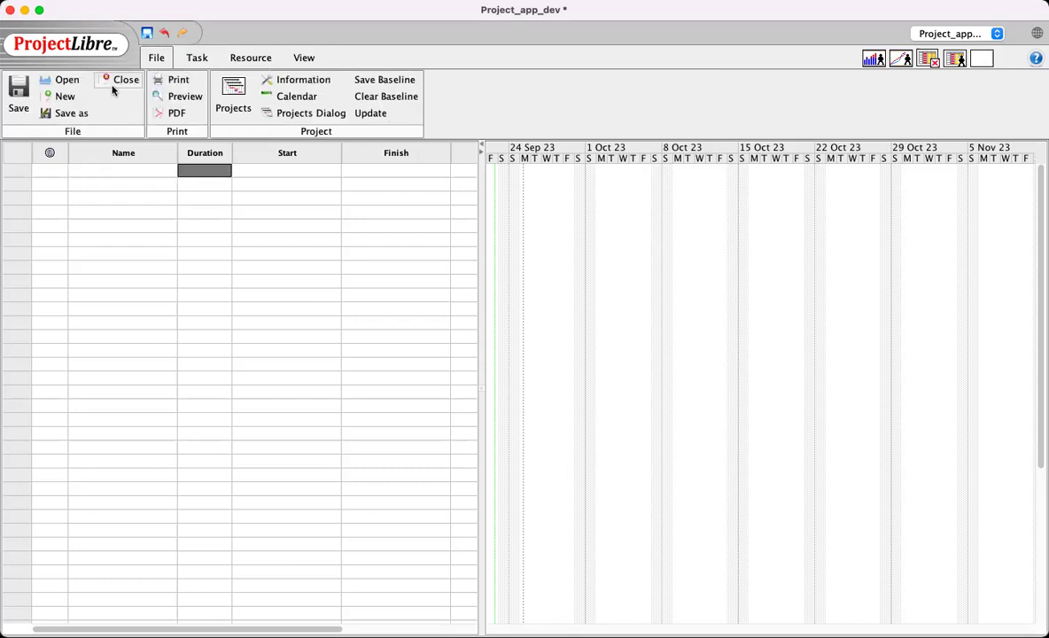
pyautogui.click(62, 97)
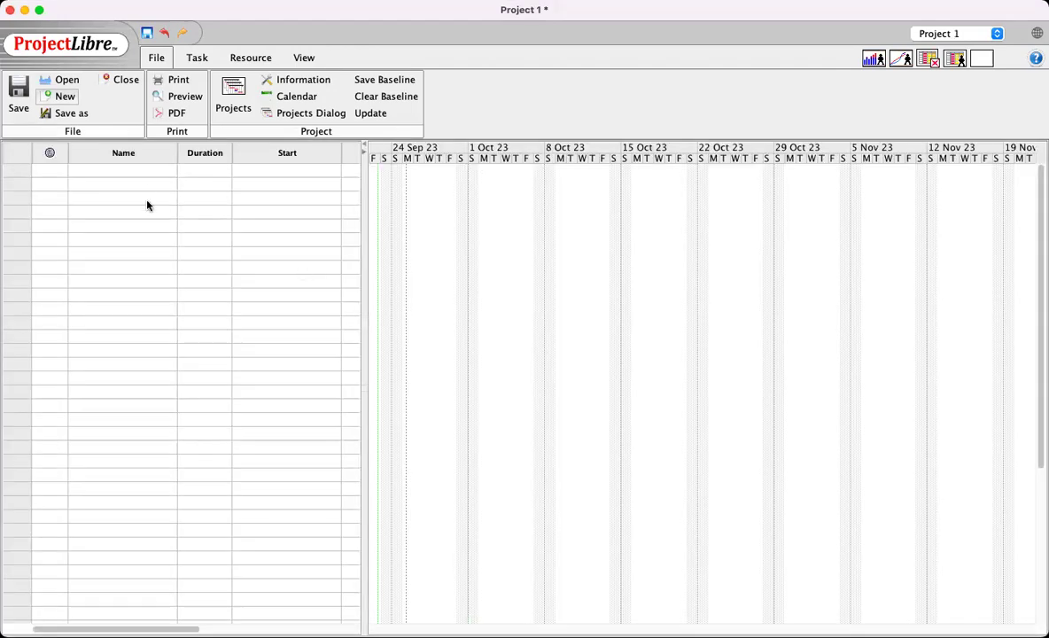
pyautogui.click(134, 174)
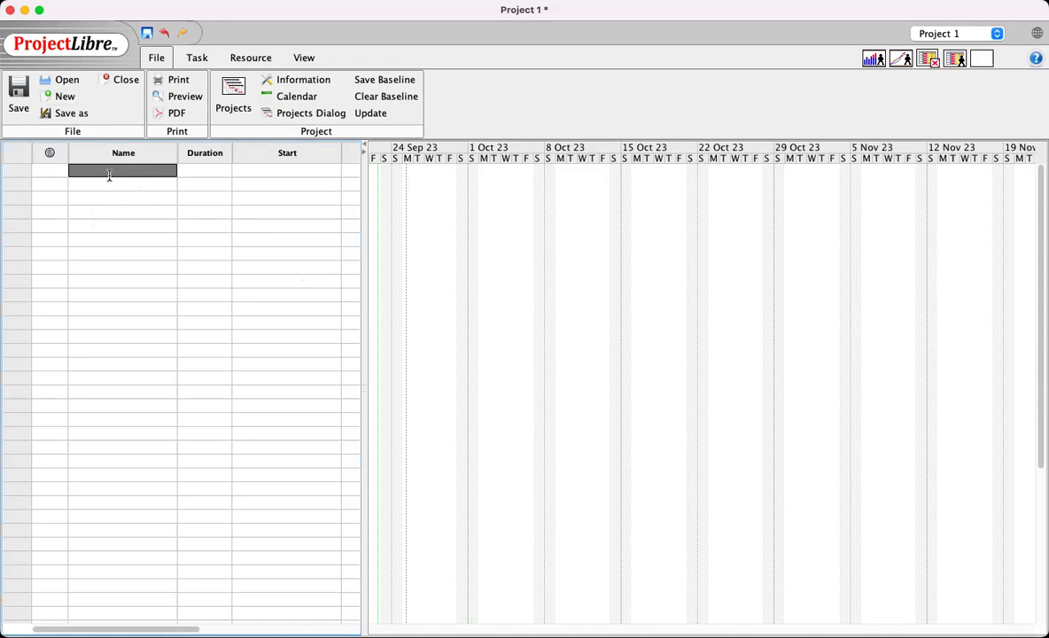
pyautogui.click(118, 174)
pyautogui.write('Project Appp dev')
pyautogui.press('Return')
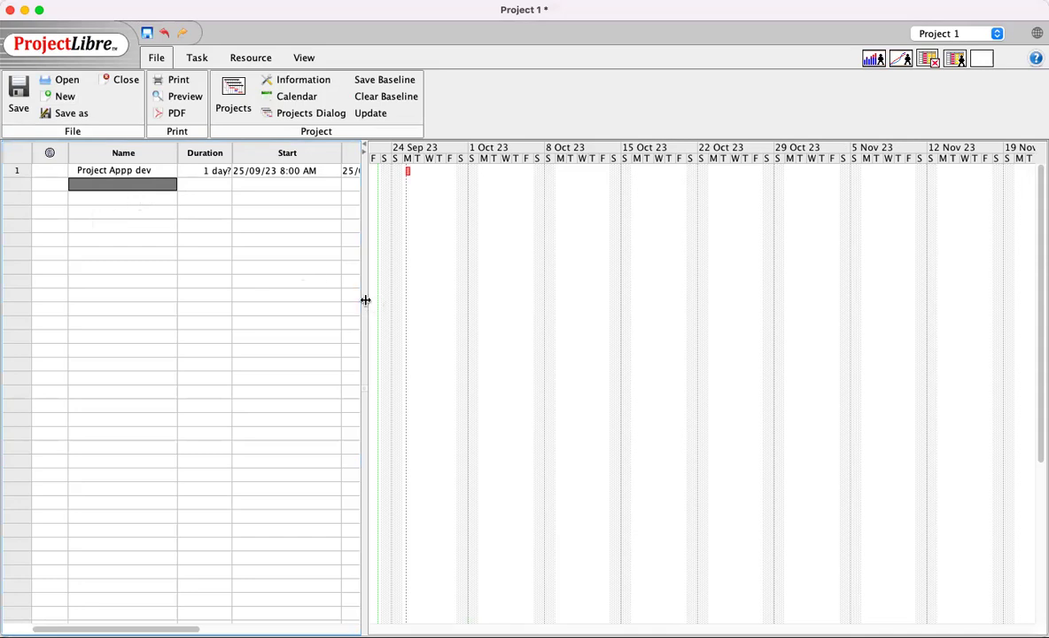
# Widen the task table to show the Finish column and correct the first task's name to "Project App dev"
pyautogui.moveTo(365, 300); pyautogui.dragTo(511, 311)
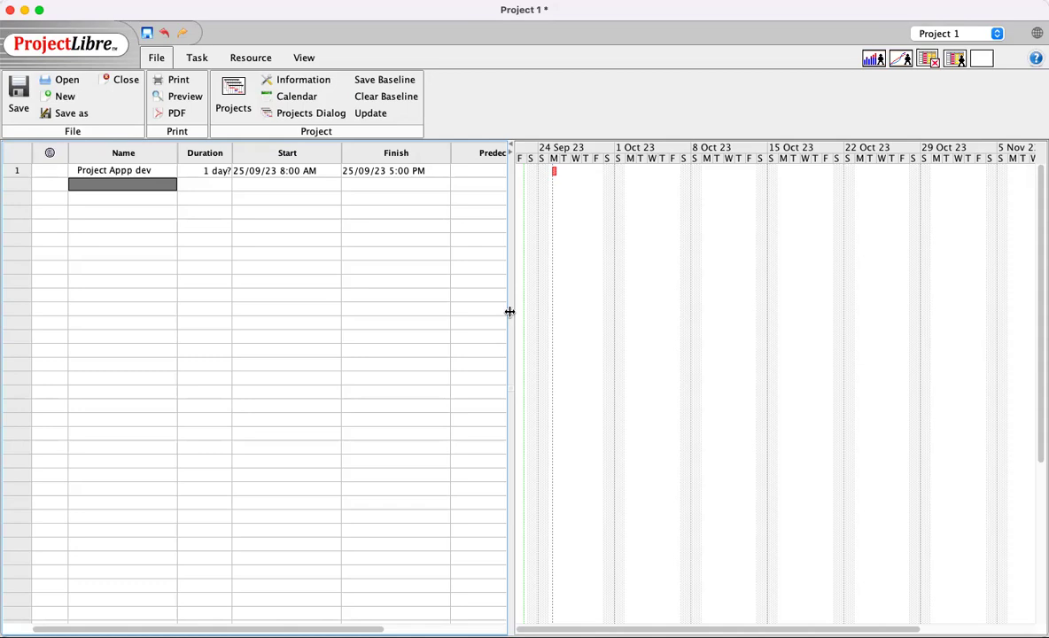
pyautogui.press('Up')
pyautogui.doubleClick(136, 172)
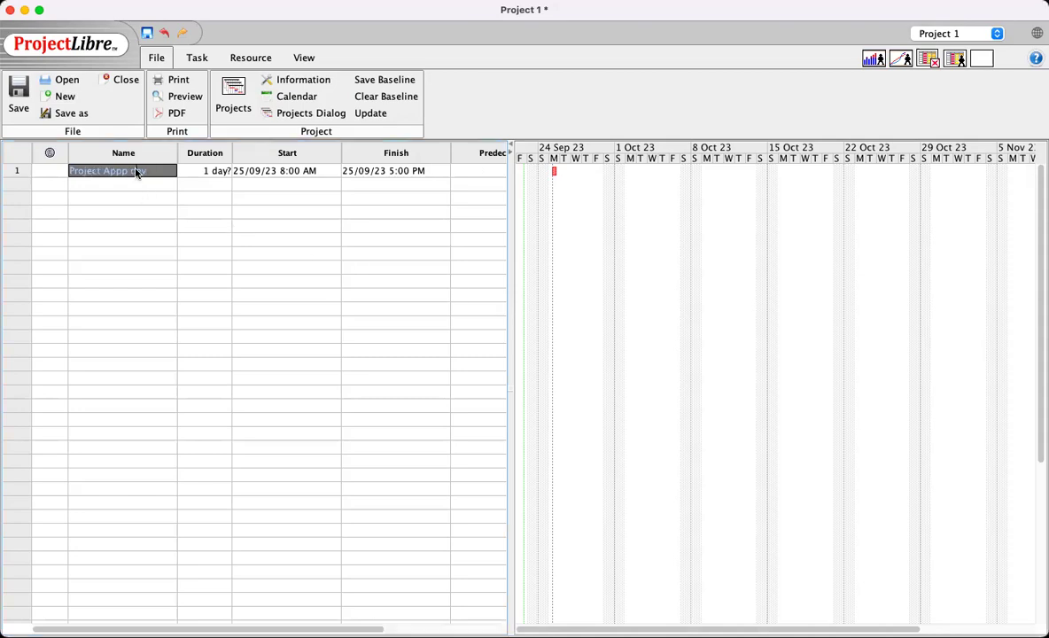
pyautogui.doubleClick(136, 171)
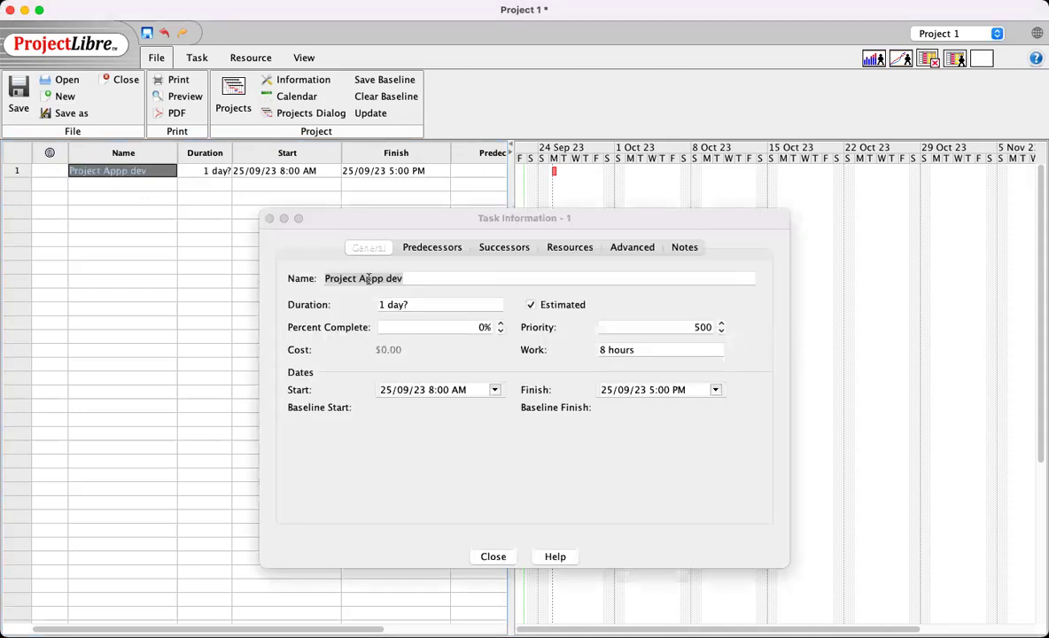
pyautogui.press('Escape')
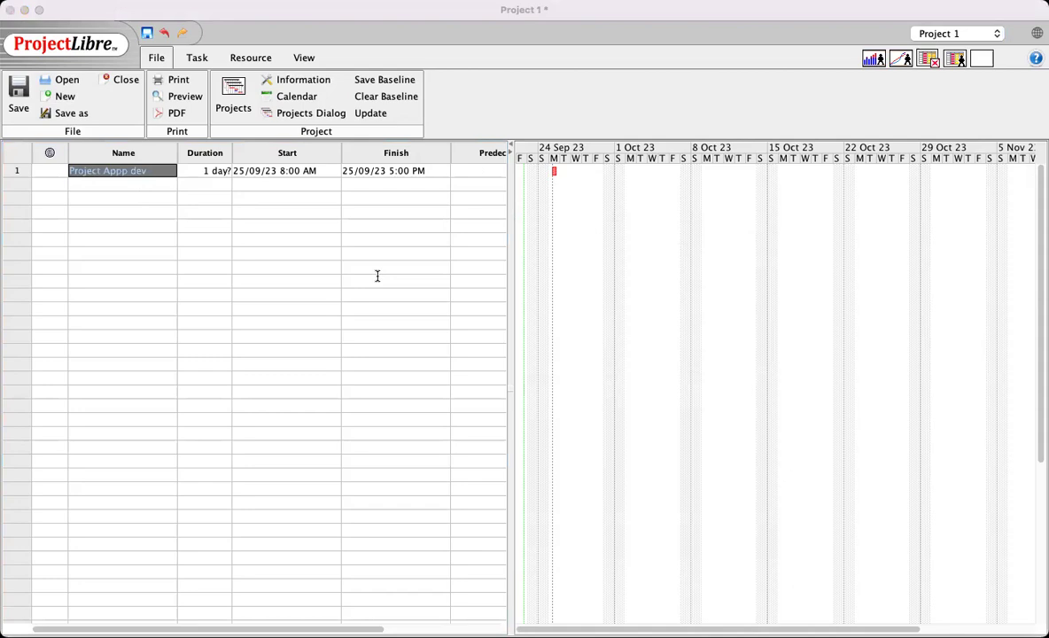
pyautogui.click(491, 563)
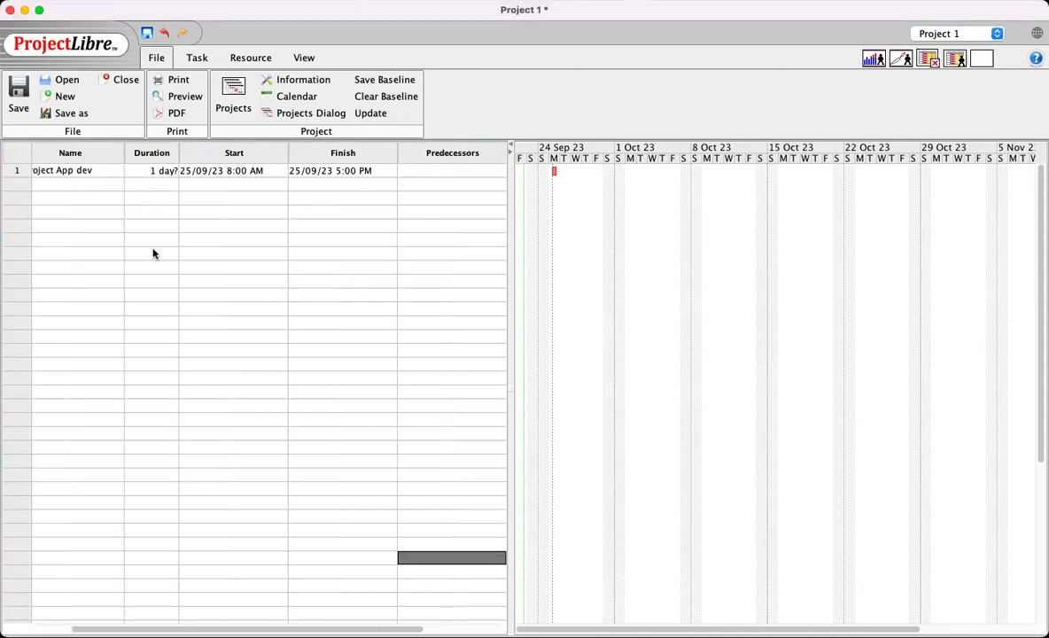
# Add the tasks Design, Development, Testing and Launch below the first task
pyautogui.click(74, 179)
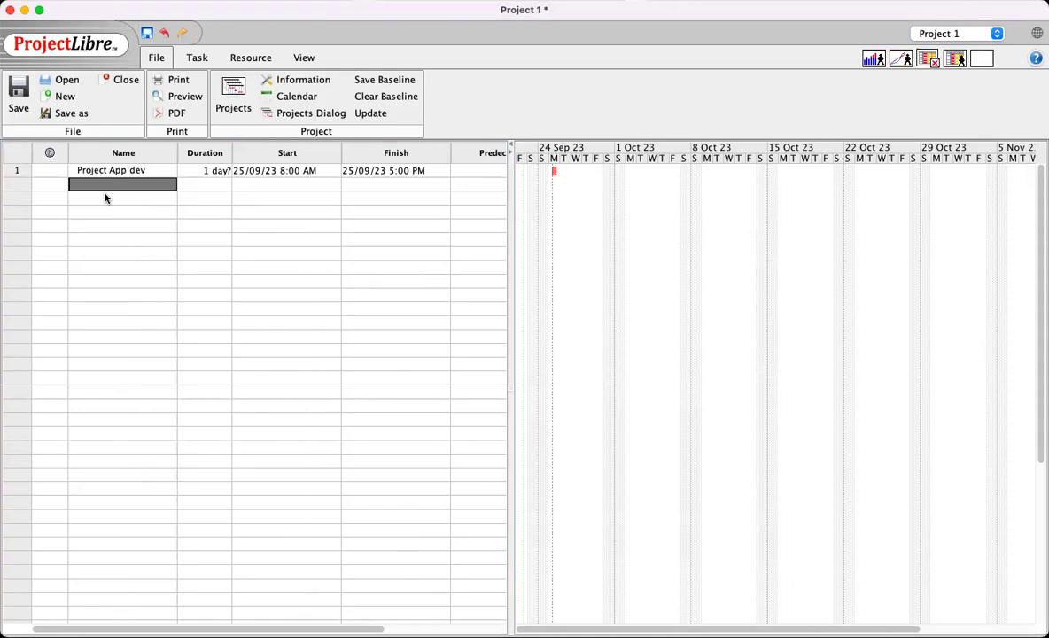
pyautogui.write('Design')
pyautogui.press('Return')
pyautogui.write('Development')
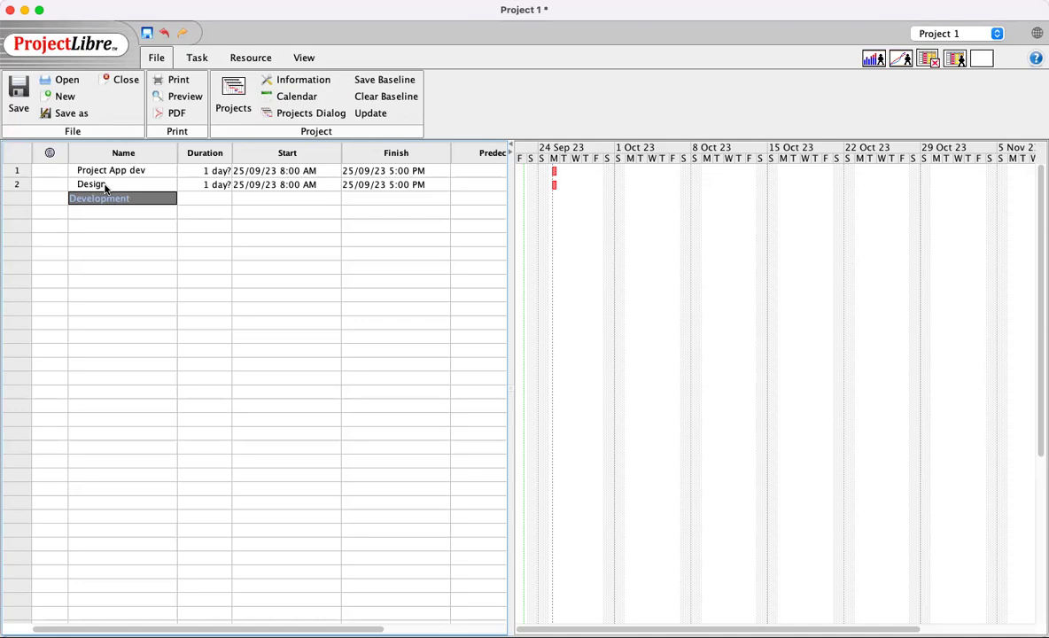
pyautogui.press('Return')
pyautogui.write('Testing')
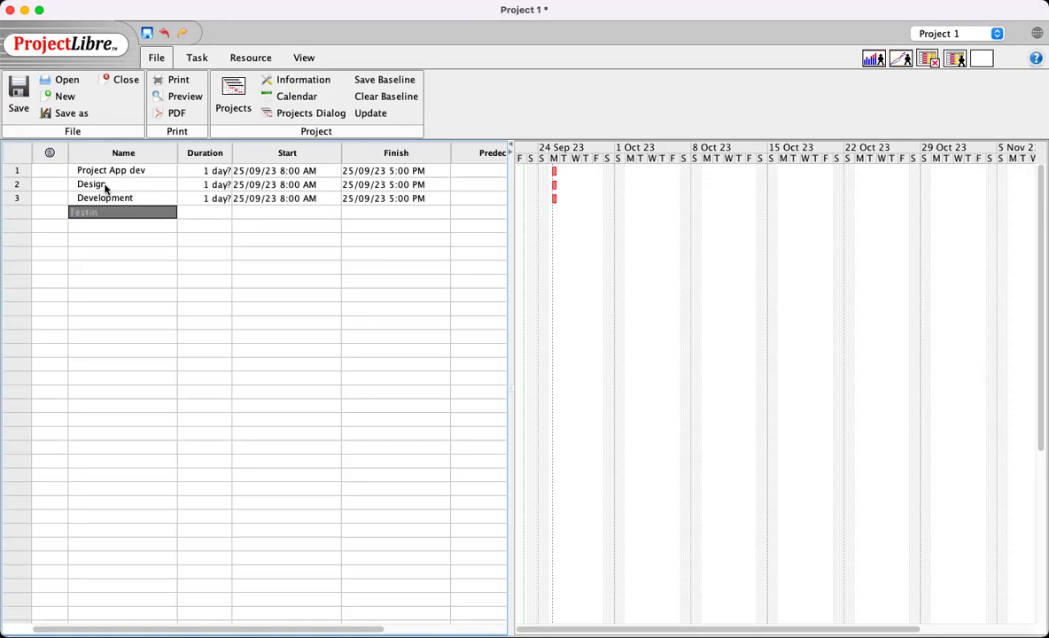
pyautogui.press('Return')
pyautogui.write('Launc')
pyautogui.press('Return')
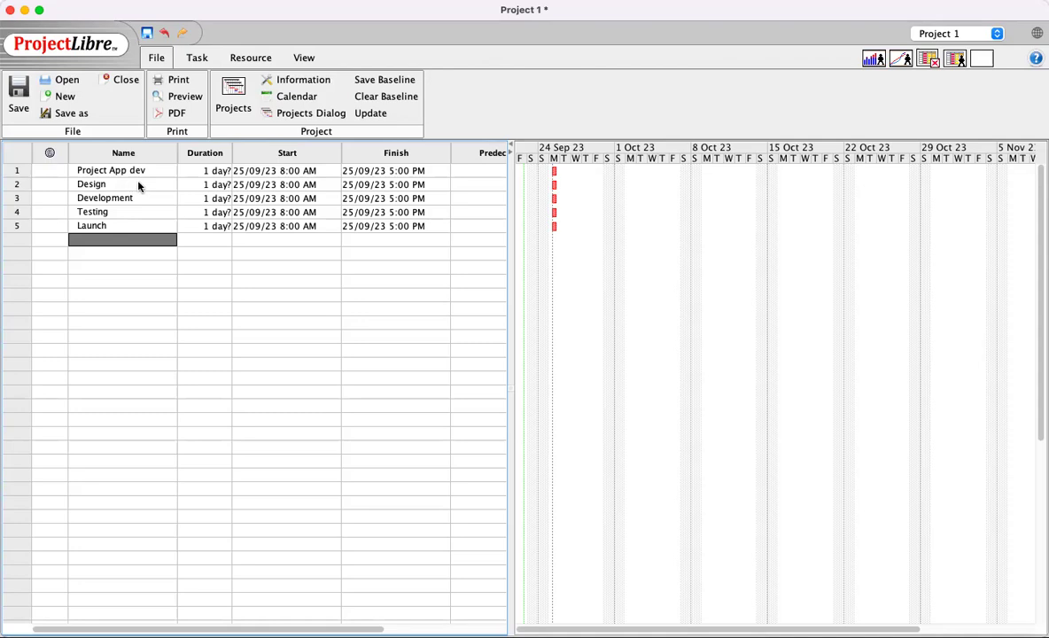
# Set the task durations to 5 days for Design, 10 for Development, 3 for Testing and 1 for Launch
pyautogui.click(202, 185)
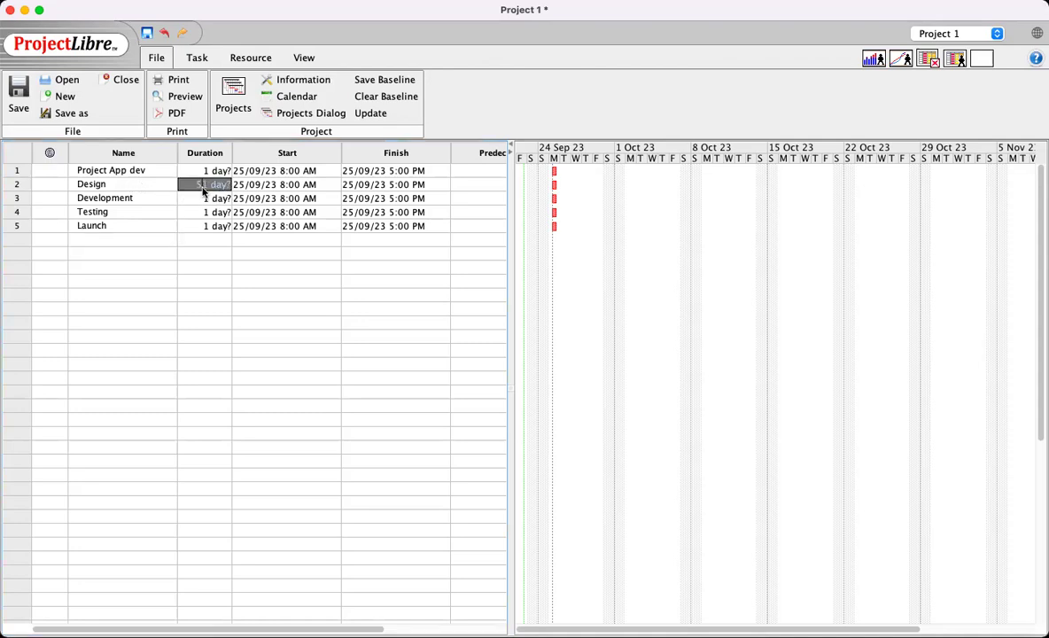
pyautogui.press('Return')
pyautogui.press('BackSpace')
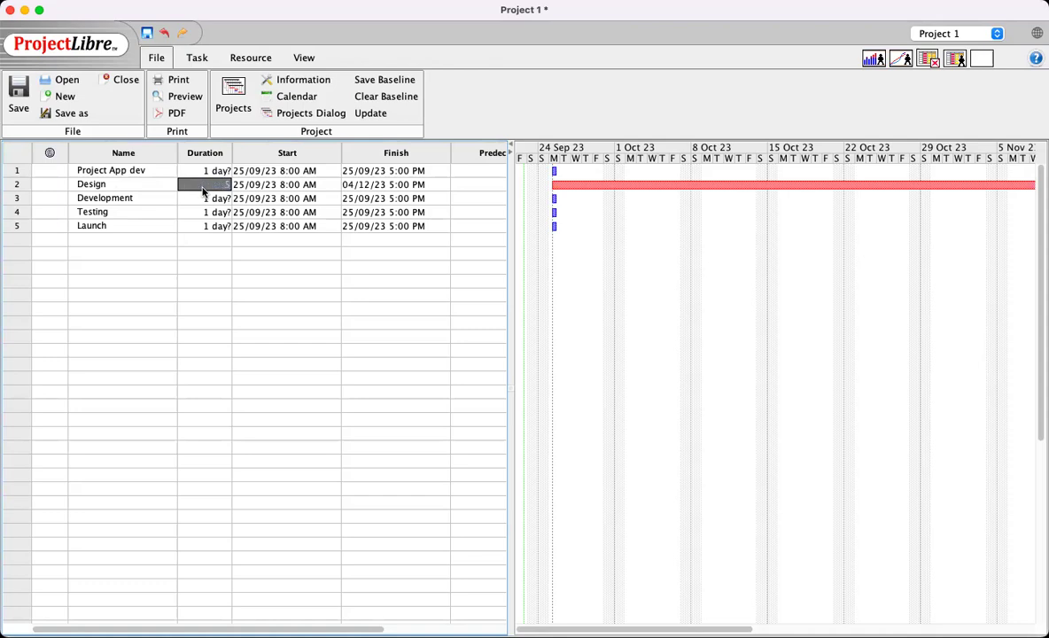
pyautogui.write('5')
pyautogui.press('Return')
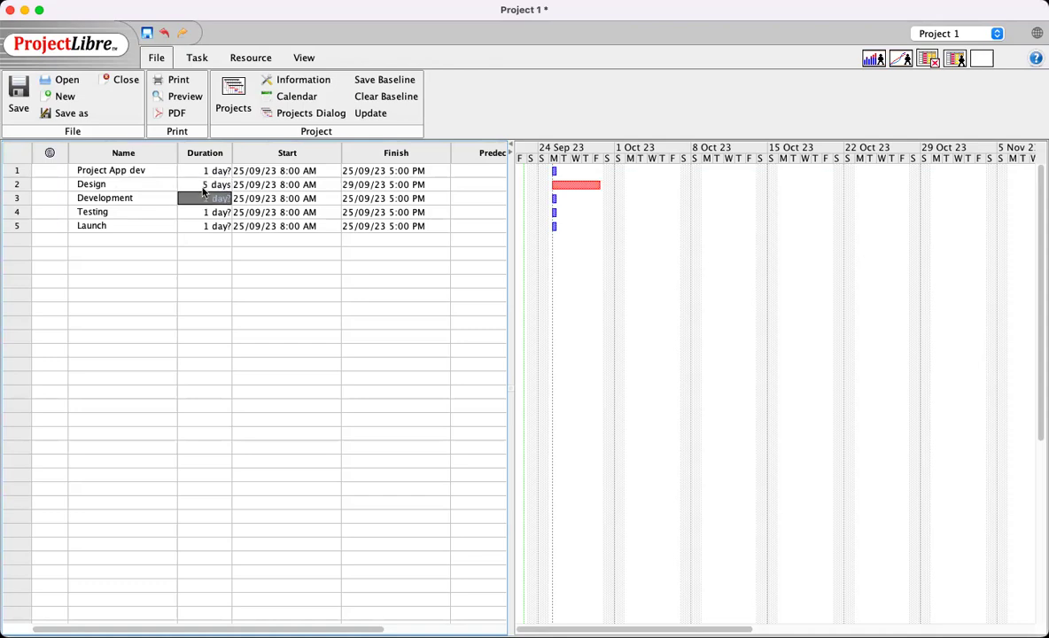
pyautogui.write('10')
pyautogui.press('Return')
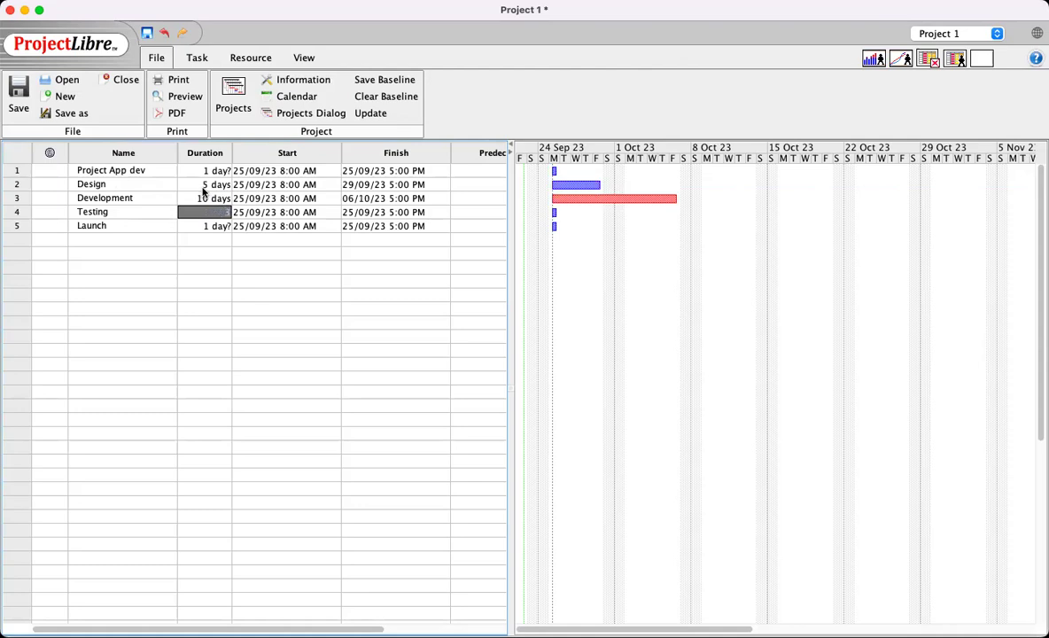
pyautogui.write('3')
pyautogui.press('Return')
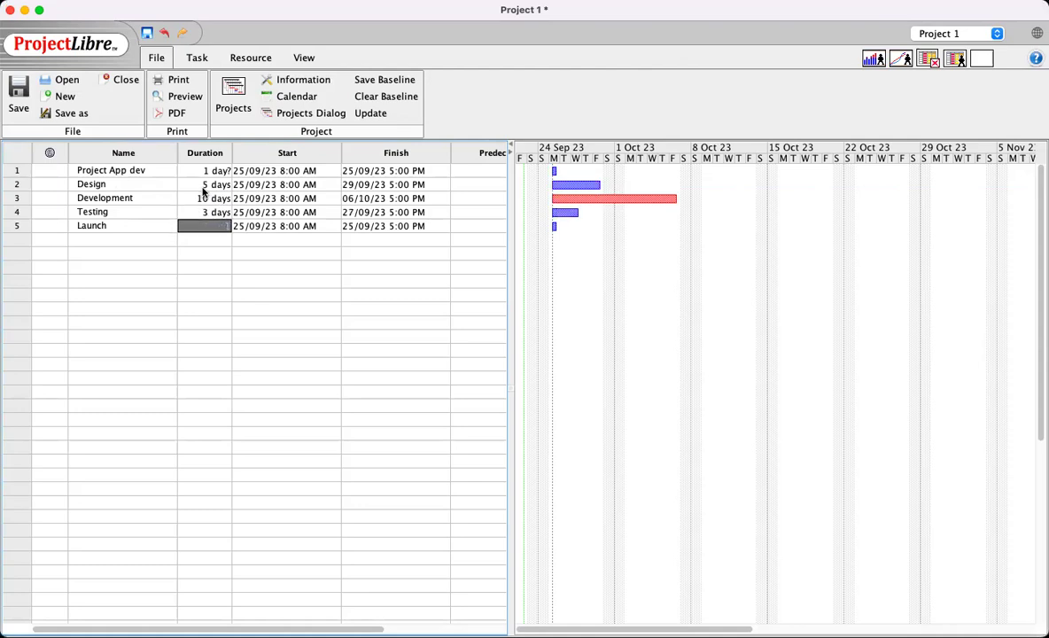
pyautogui.write('1')
pyautogui.press('Return')
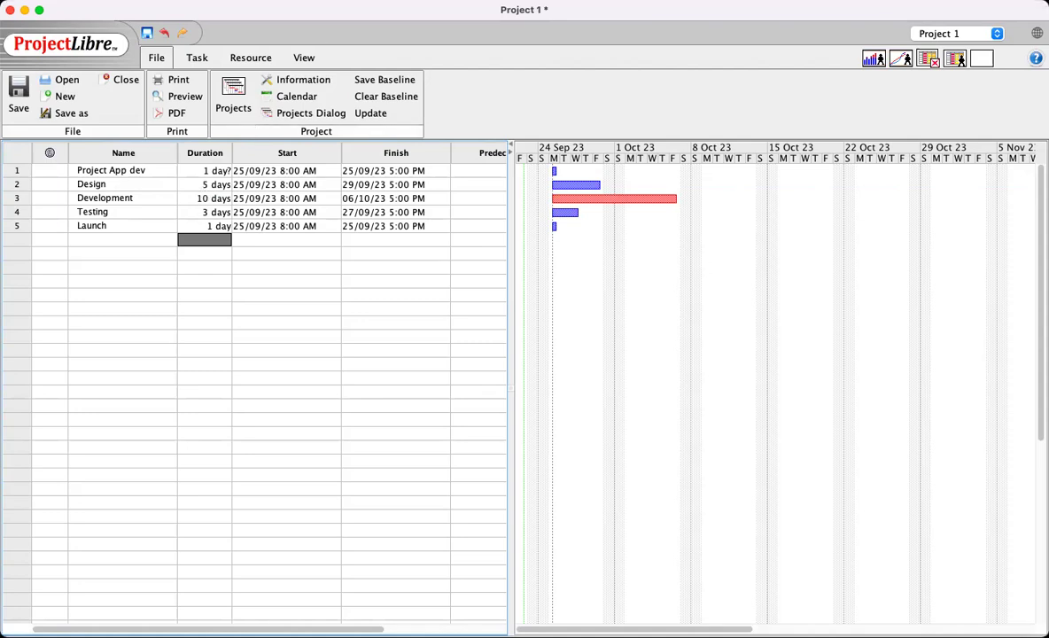
pyautogui.moveTo(666, 139)
pyautogui.mouseDown()
pyautogui.moveTo(625, 139)
pyautogui.moveTo(524, 198)
pyautogui.moveTo(670, 229)
pyautogui.moveTo(677, 131)
pyautogui.moveTo(657, 132)
pyautogui.mouseUp()
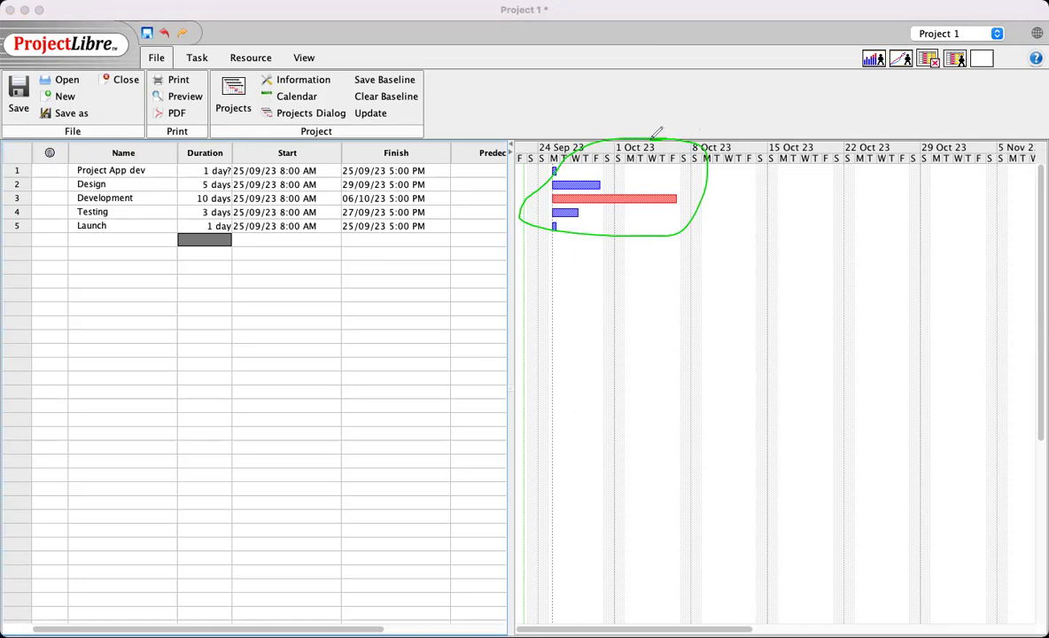
pyautogui.click(733, 133)
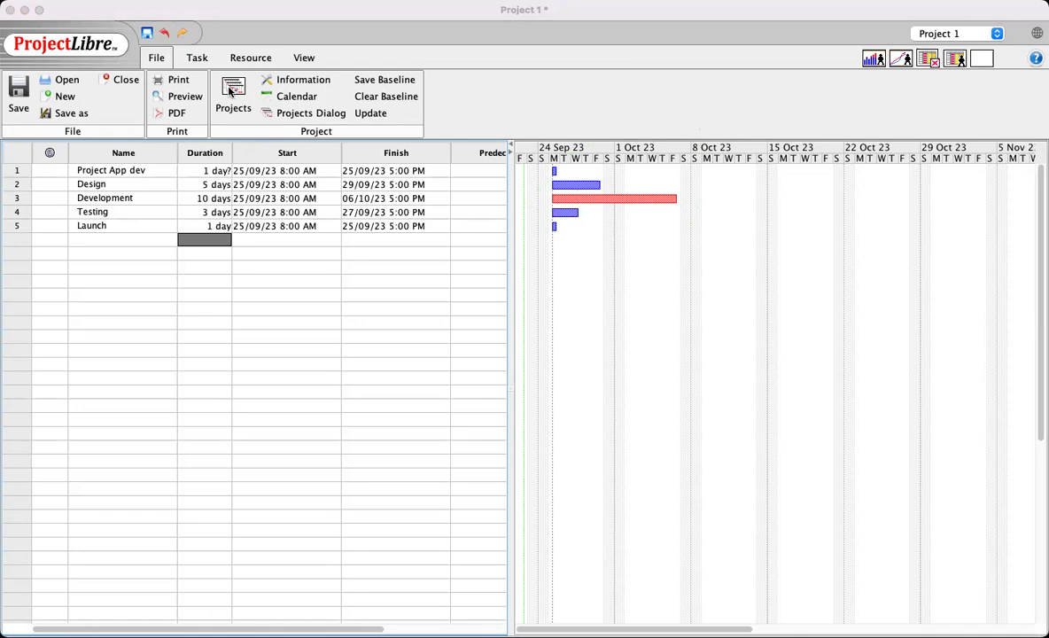
pyautogui.doubleClick(171, 183)
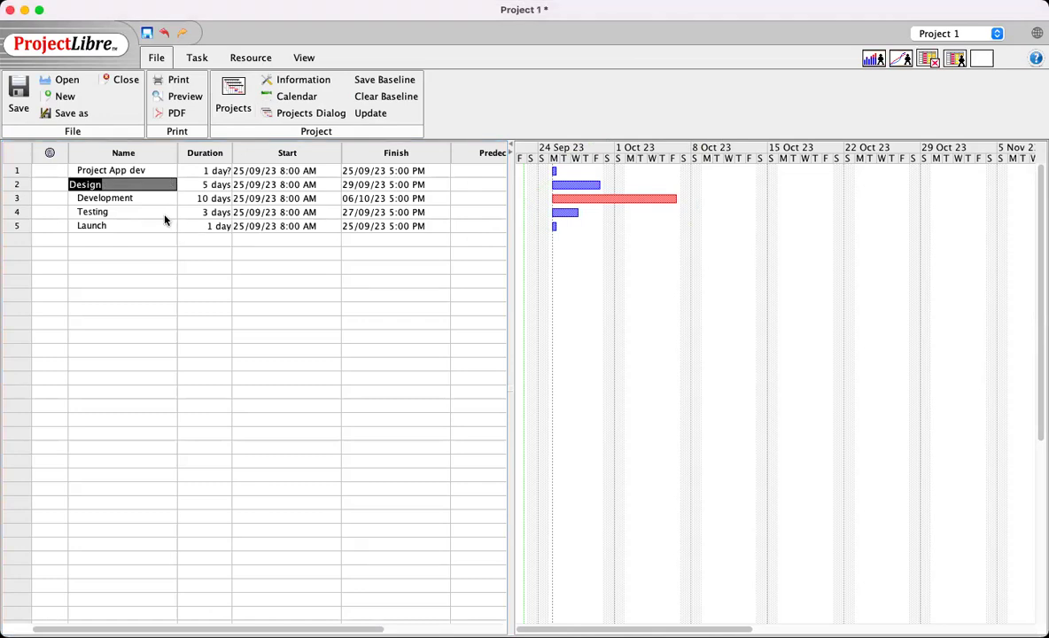
pyautogui.doubleClick(164, 214)
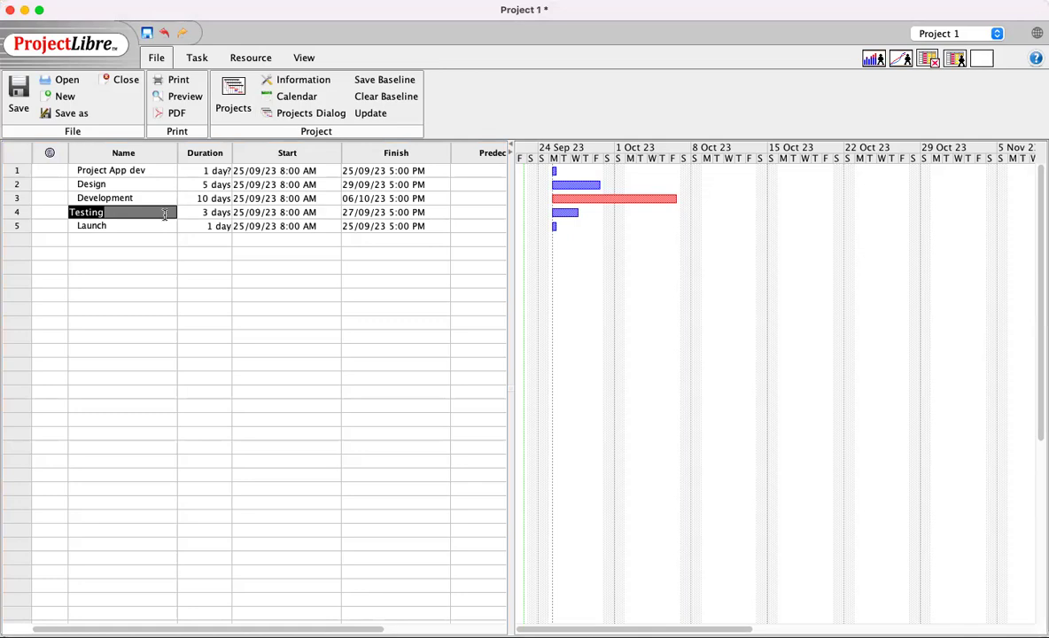
pyautogui.click(92, 239)
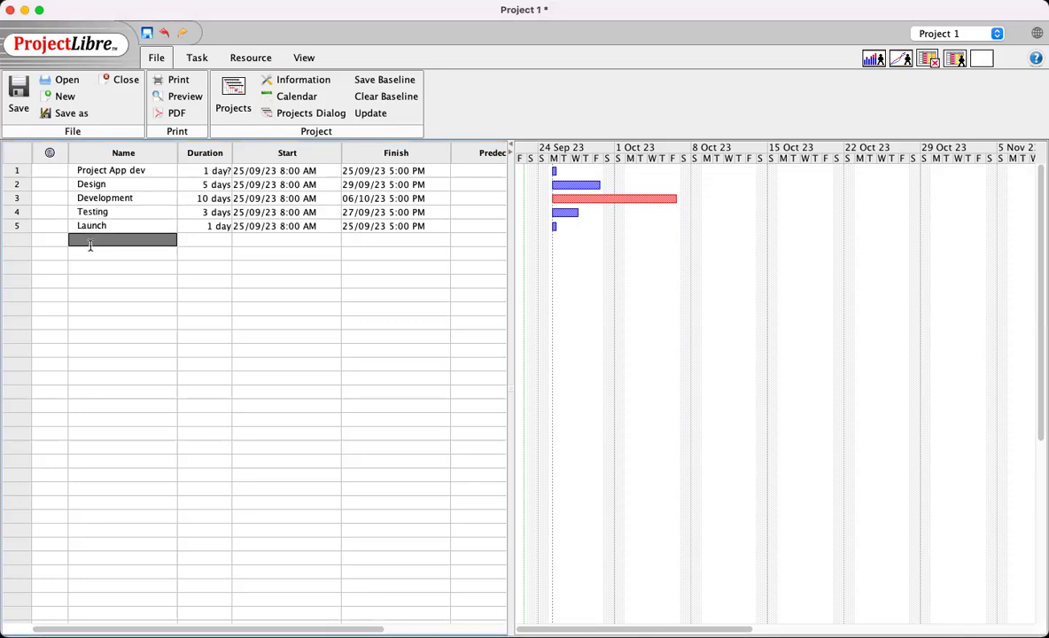
# Indent the tasks Design through Launch as subtasks of Project App dev and collapse that summary task
pyautogui.click(14, 185)
pyautogui.hotkey('shift', 'Down')
pyautogui.hotkey('shift', 'Down')
pyautogui.hotkey('shift', 'Down')
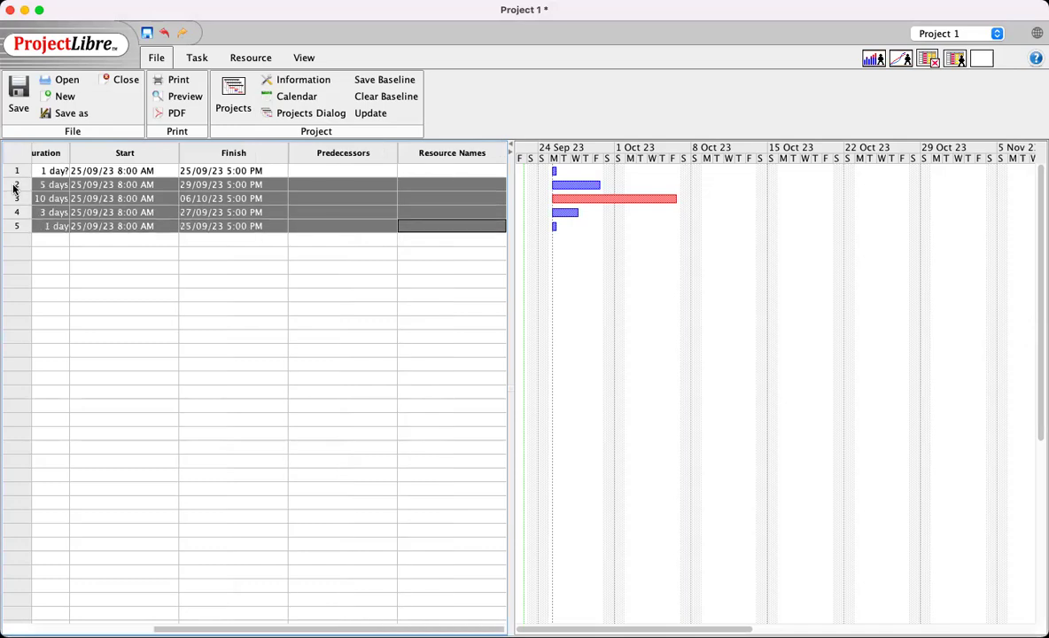
pyautogui.hscroll(-5, 241, 279)
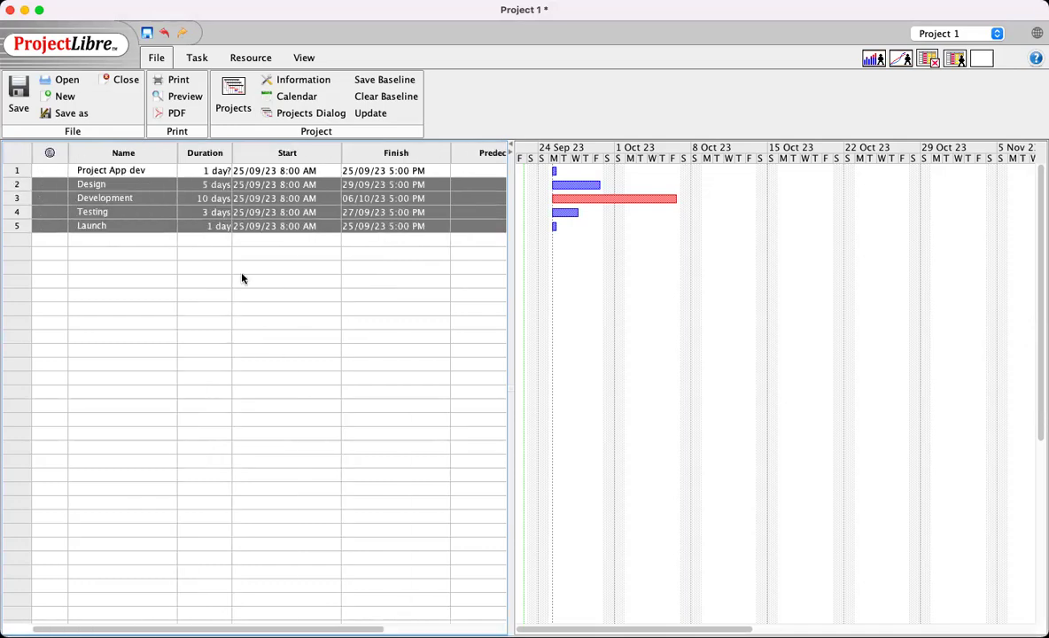
pyautogui.click(198, 57)
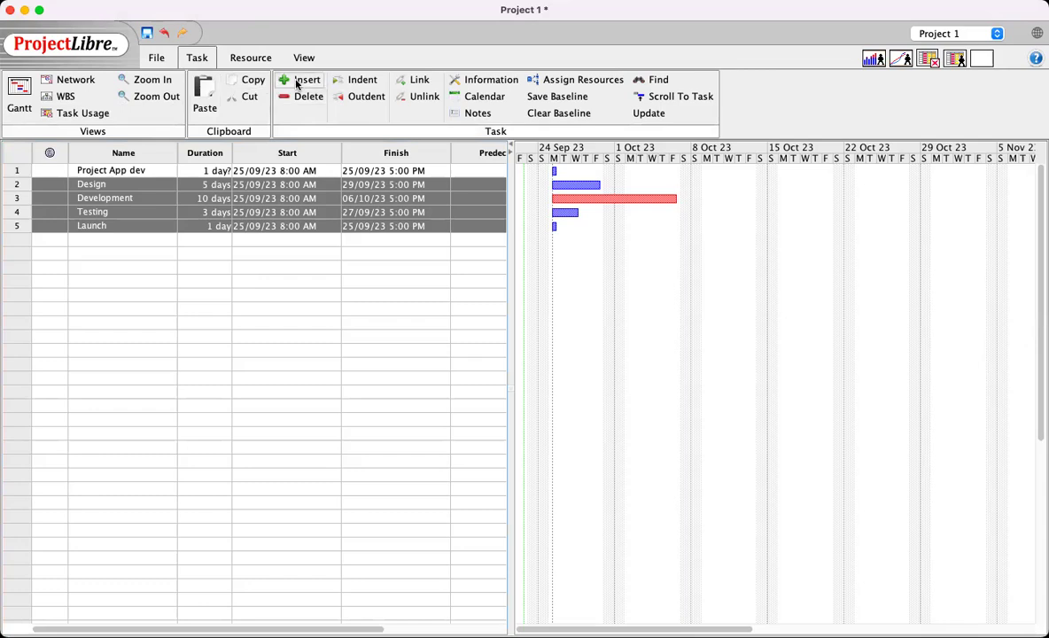
pyautogui.click(347, 79)
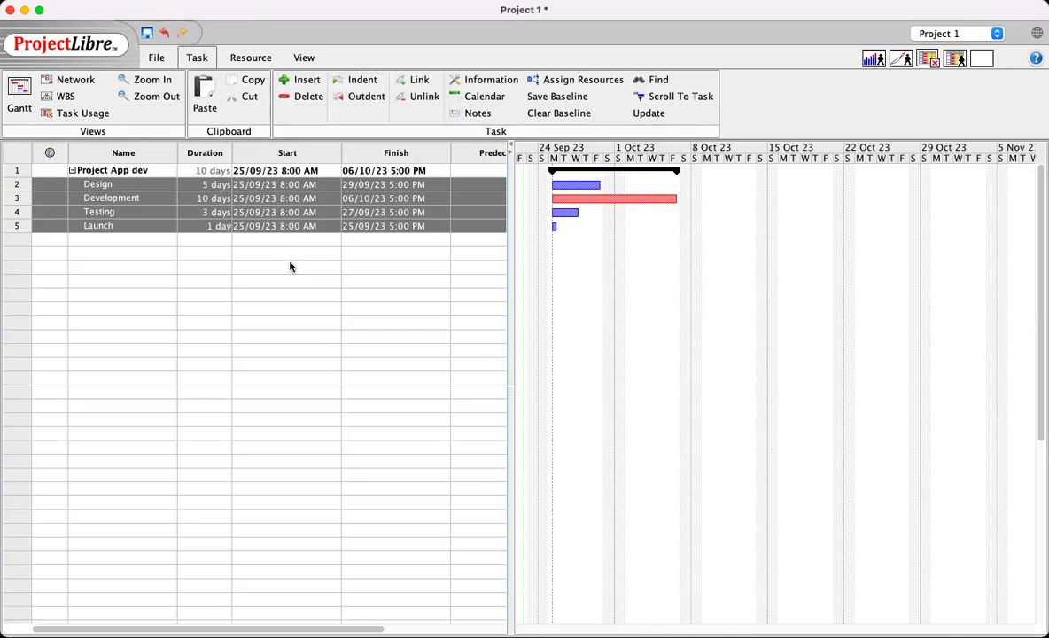
pyautogui.click(73, 171)
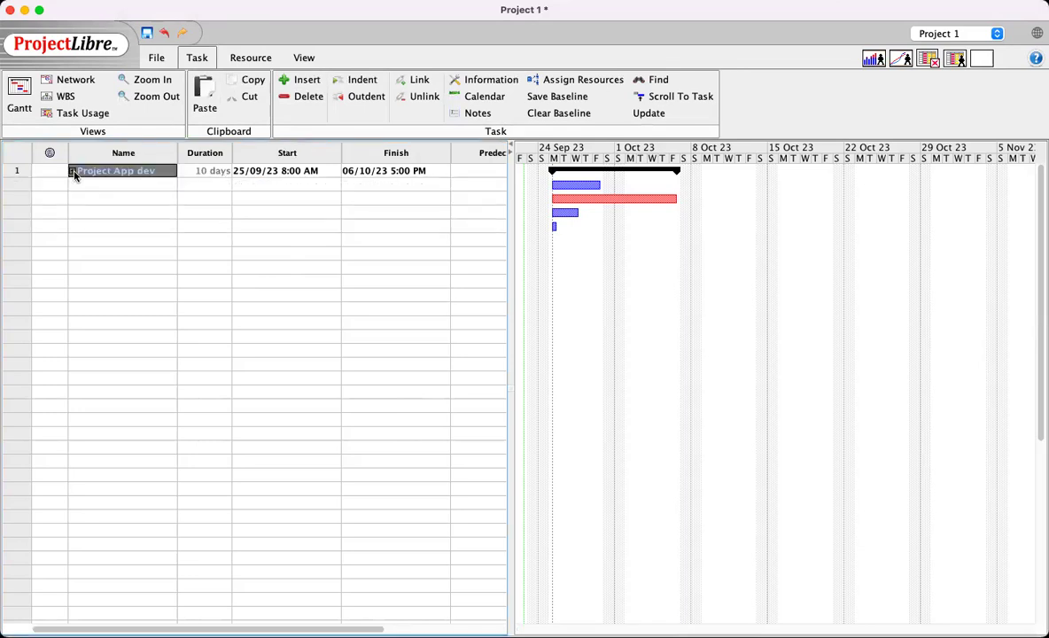
# Expand the Project App dev summary task to show its subtasks
pyautogui.click(73, 172)
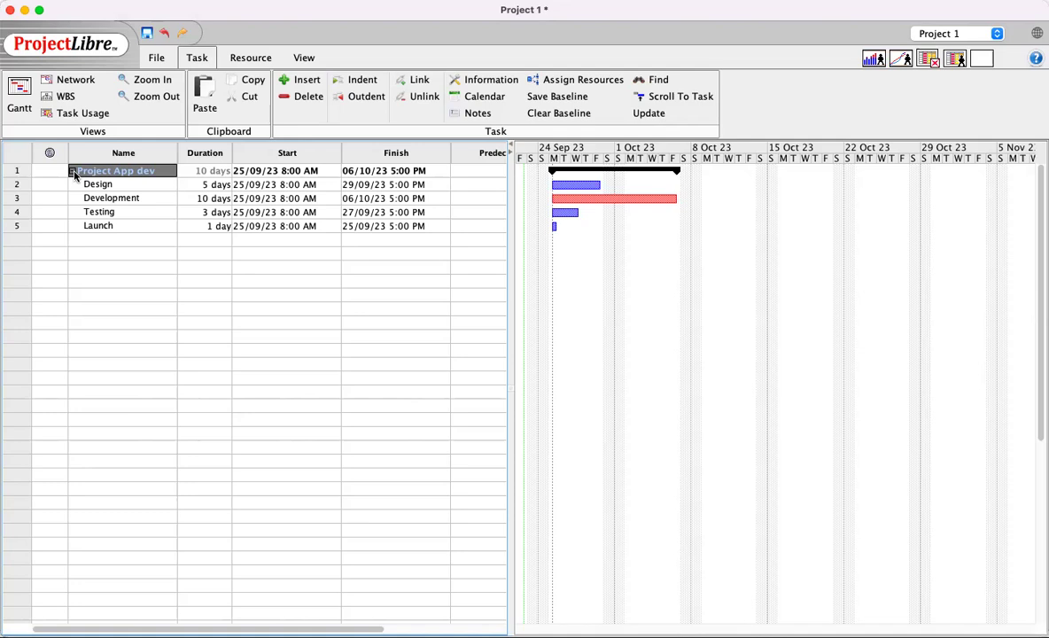
pyautogui.click(124, 211)
pyautogui.click(161, 251)
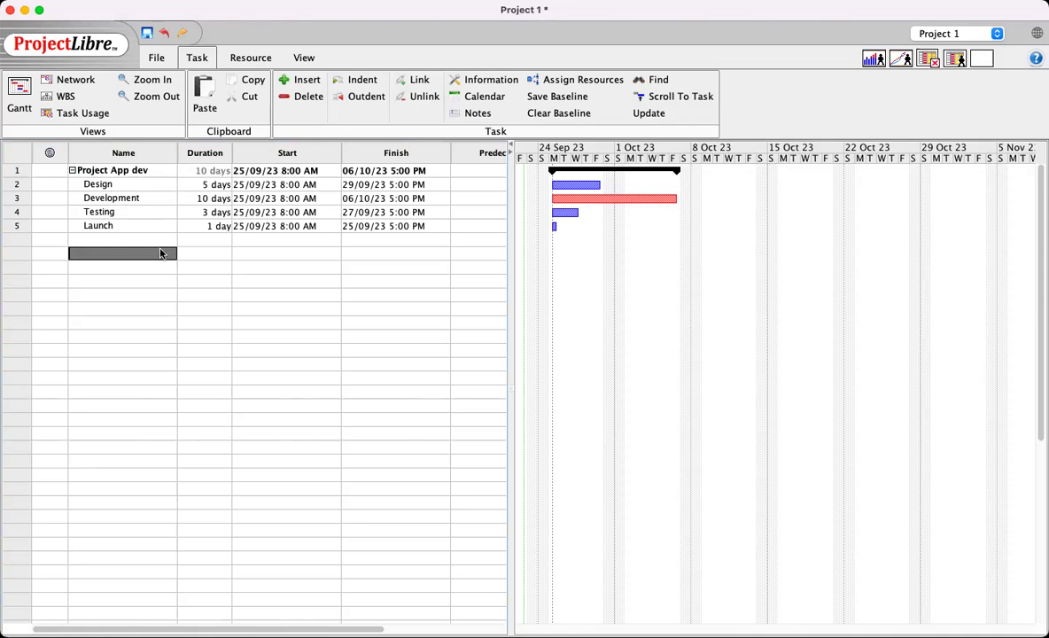
# Link the subtasks Design, Development, Testing and Launch in sequence so each one depends on the task before it
pyautogui.press('Up')
pyautogui.press('Up')
pyautogui.press('Up')
pyautogui.press('Up')
pyautogui.press('Up')
pyautogui.press('Down')
pyautogui.press('Down')
pyautogui.press('Up')
pyautogui.press('Up')
pyautogui.hotkey('shift', 'Down')
pyautogui.hotkey('shift', 'Down')
pyautogui.hotkey('shift', 'Down')
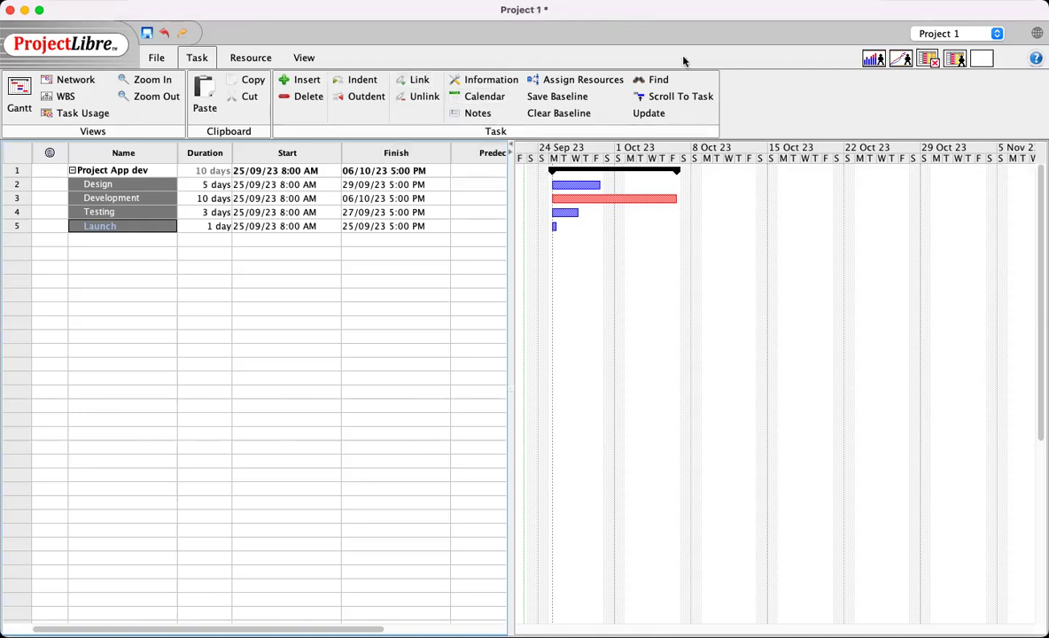
pyautogui.moveTo(663, 242)
pyautogui.mouseDown()
pyautogui.moveTo(543, 140)
pyautogui.moveTo(459, 108)
pyautogui.moveTo(400, 69)
pyautogui.moveTo(415, 112)
pyautogui.moveTo(432, 70)
pyautogui.moveTo(445, 89)
pyautogui.mouseUp()
pyautogui.click(421, 84)
pyautogui.click(420, 85)
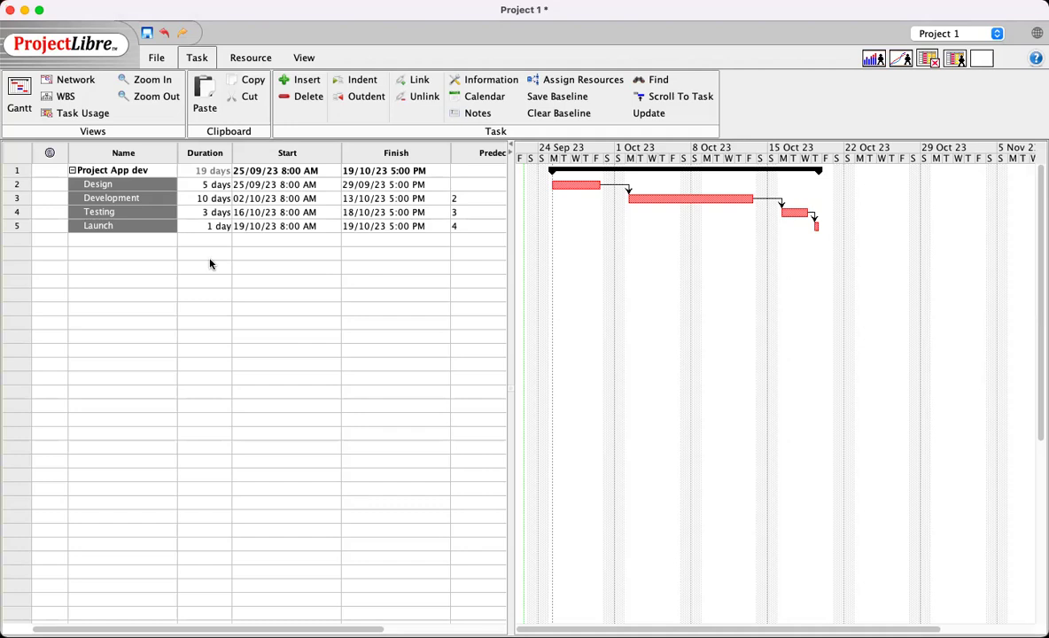
# Outdent the task rows Design through Launch, and indent them again as subtasks of Project App dev
pyautogui.click(15, 186)
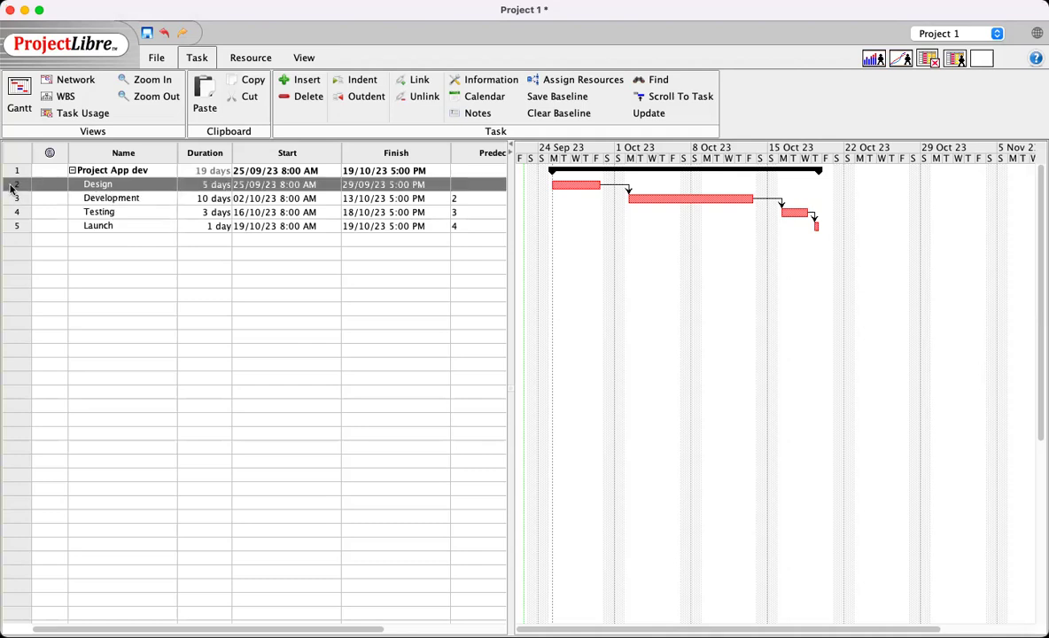
pyautogui.hotkey('shift', 'Down')
pyautogui.hotkey('shift', 'Down')
pyautogui.hotkey('shift', 'Down')
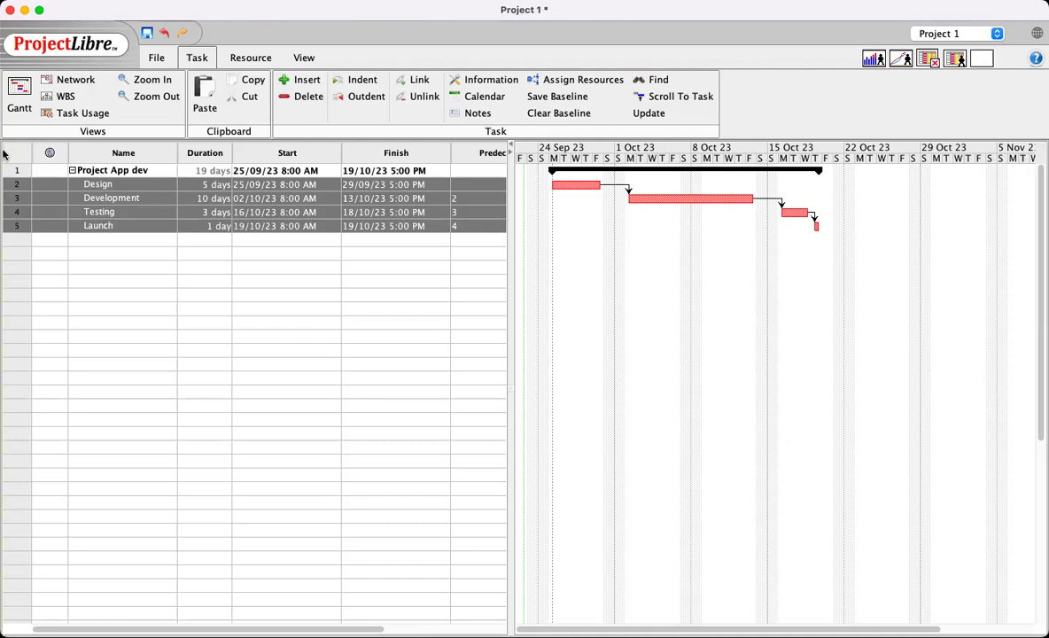
pyautogui.click(352, 107)
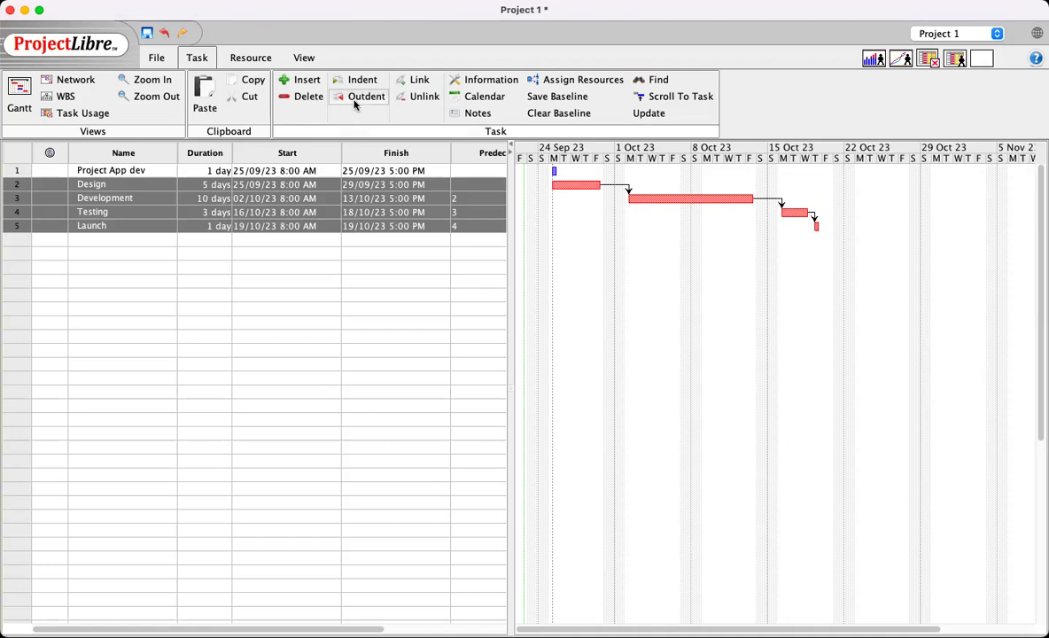
pyautogui.click(359, 83)
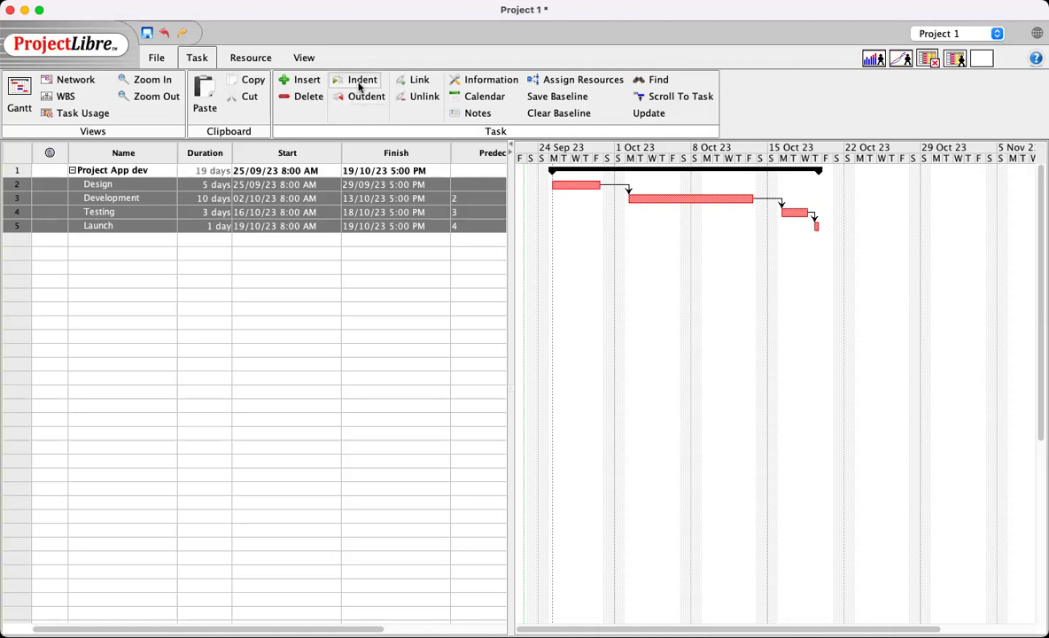